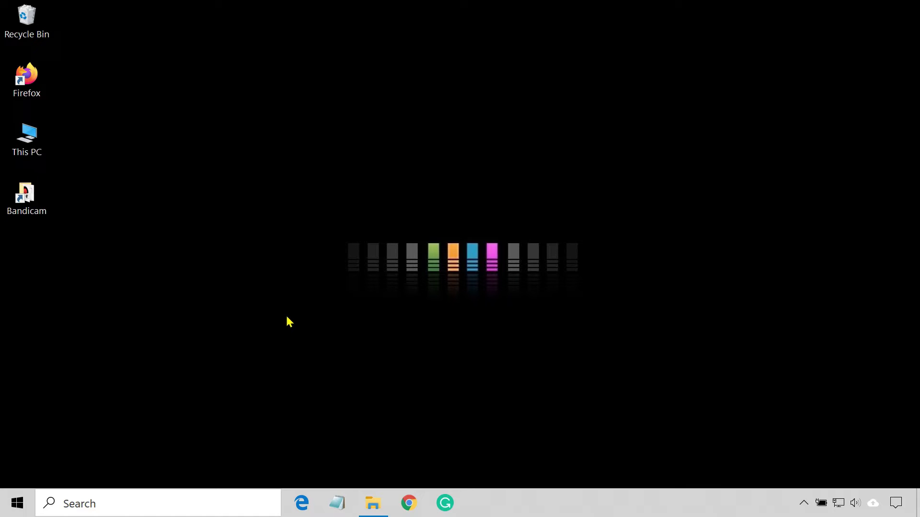
Download Connectify2020Installer.exe from connectify.me through IDM, skipping the deal, then close Chrome
{"action": "left_click", "coordinate": [410, 504]}
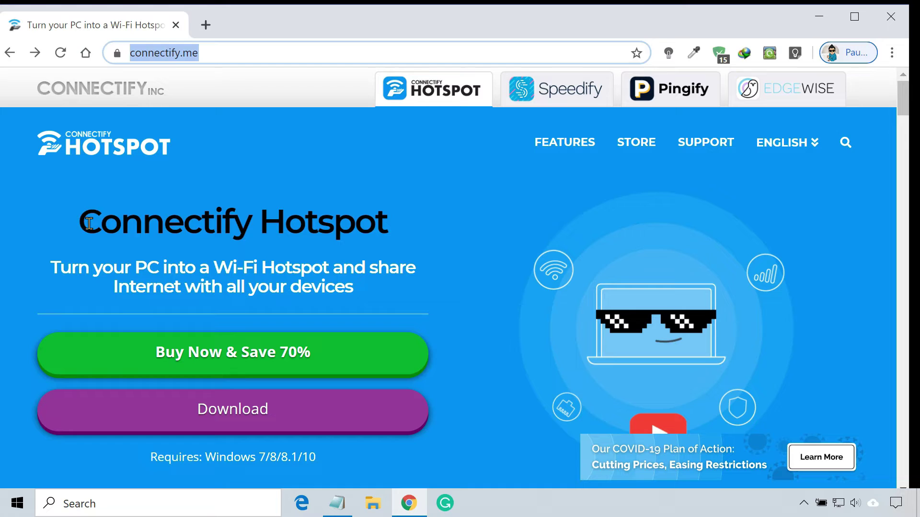
{"action": "left_click_drag", "start_coordinate": [79, 222], "coordinate": [391, 229]}
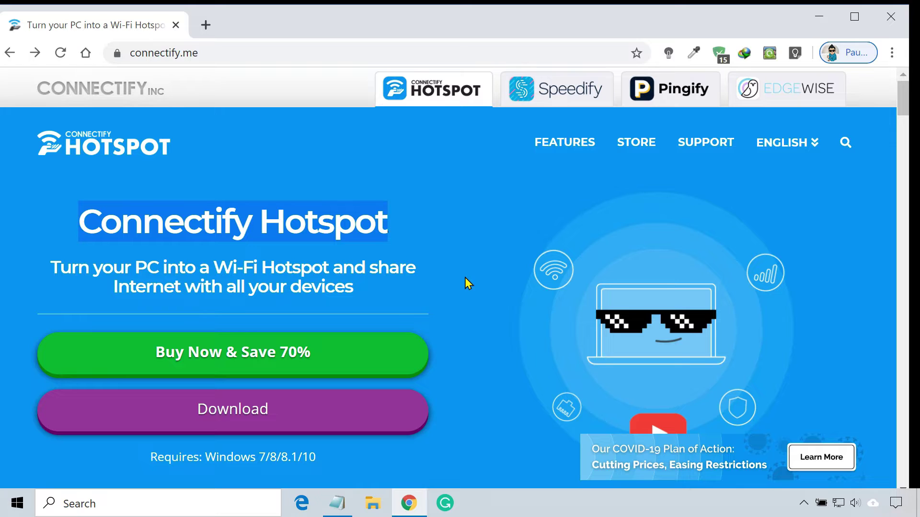
{"action": "left_click", "coordinate": [321, 404]}
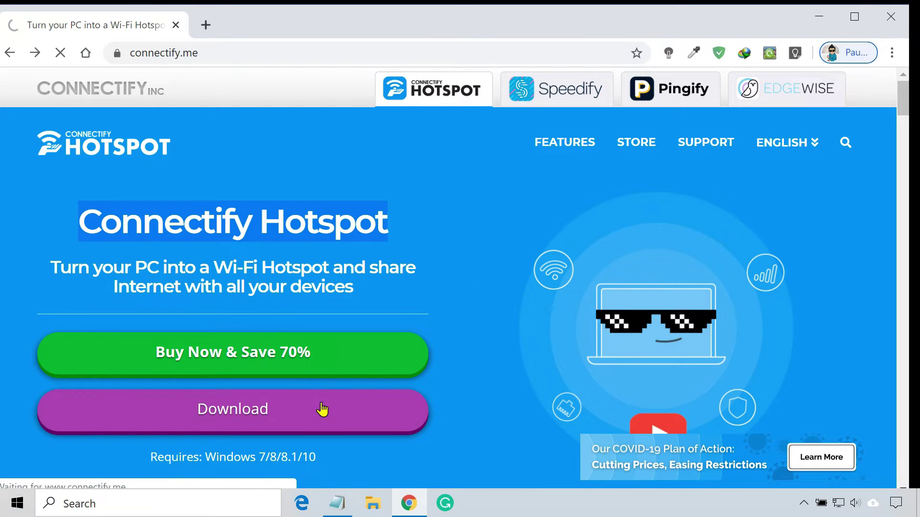
{"action": "scroll", "coordinate": [321, 408], "scroll_direction": "down", "scroll_amount": 5}
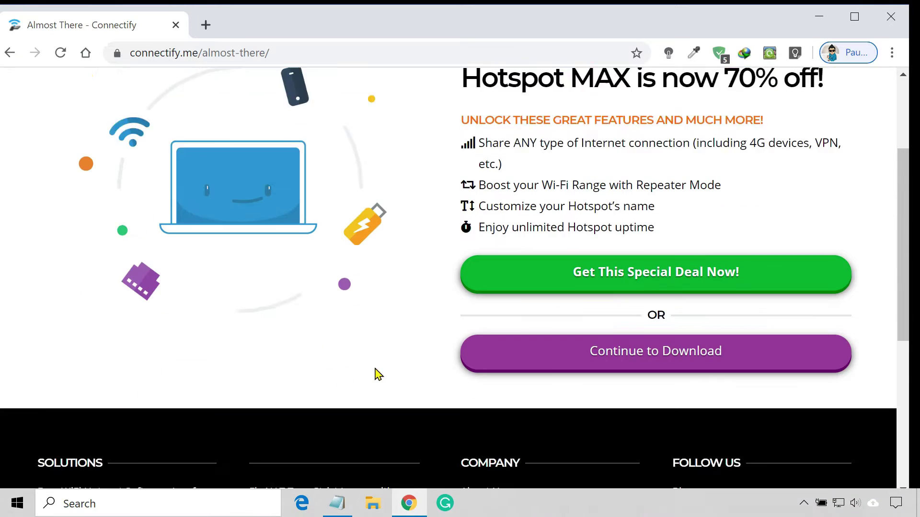
{"action": "left_click", "coordinate": [559, 277]}
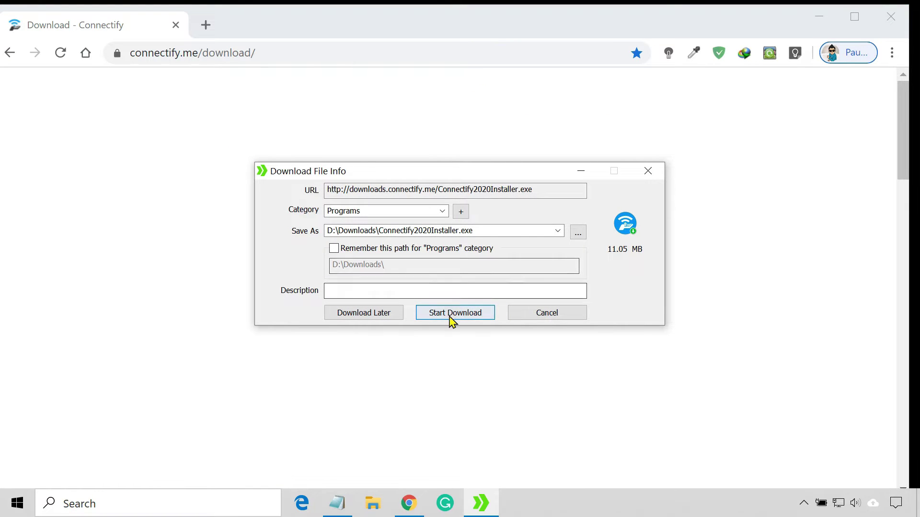
{"action": "left_click", "coordinate": [450, 314]}
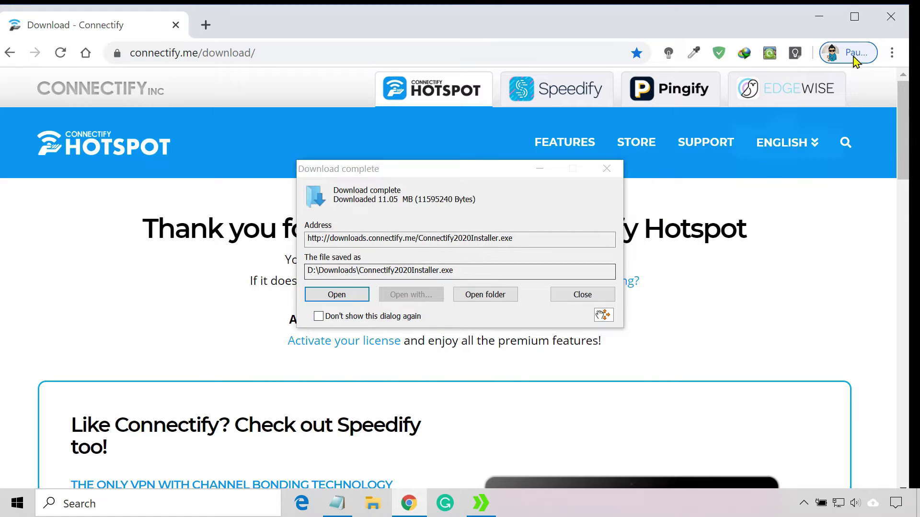
{"action": "left_click", "coordinate": [890, 18]}
Run Connectify2020Installer.exe, accept the licence agreement, and finish the installation
{"action": "left_click", "coordinate": [355, 297]}
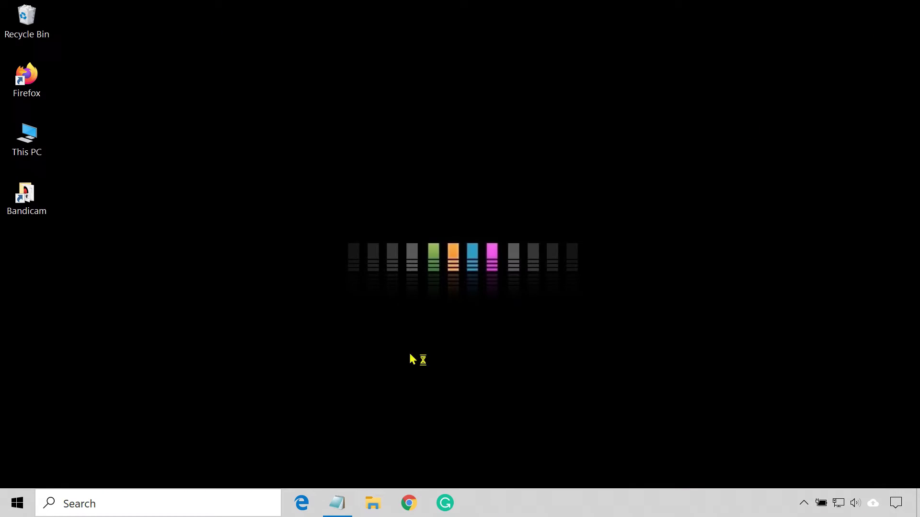
{"action": "left_click", "coordinate": [542, 367]}
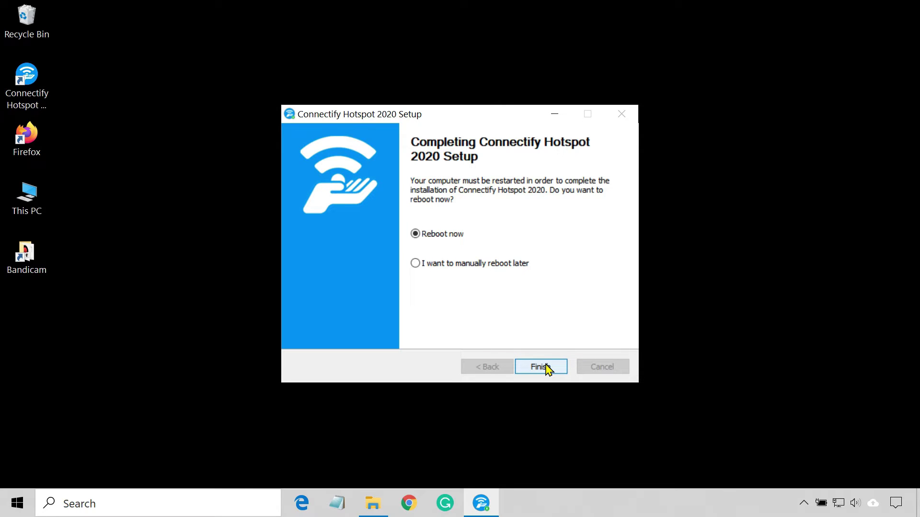
{"action": "left_click", "coordinate": [540, 367]}
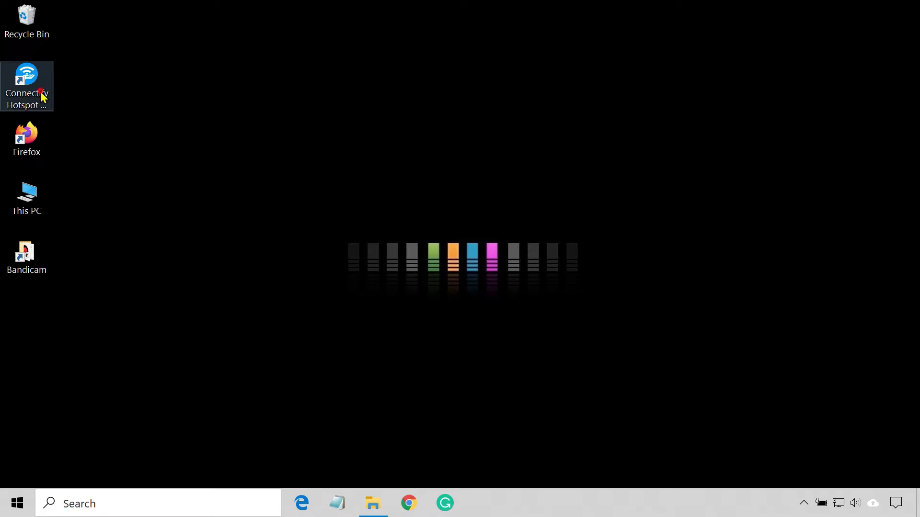
Launch Connectify Hotspot 2020 in the free Lite version and dismiss the welcome tutorial
{"action": "double_click", "coordinate": [43, 97]}
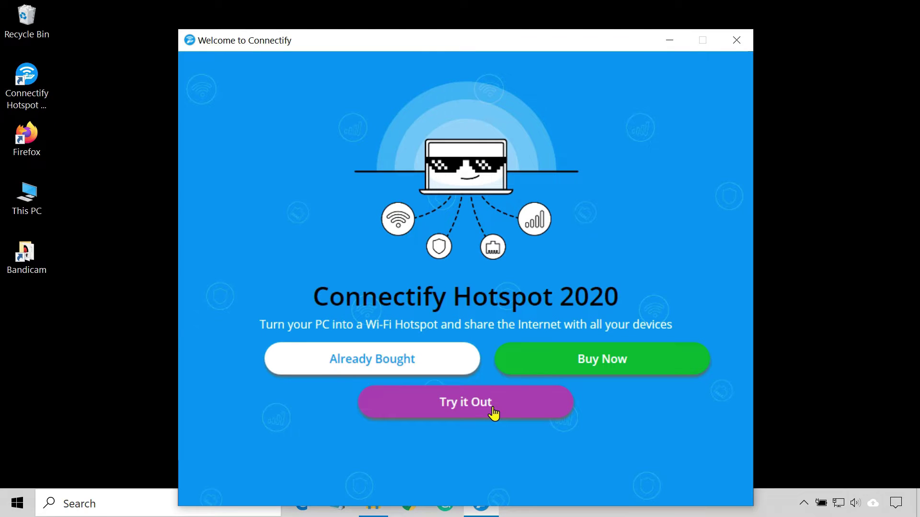
{"action": "left_click", "coordinate": [493, 411]}
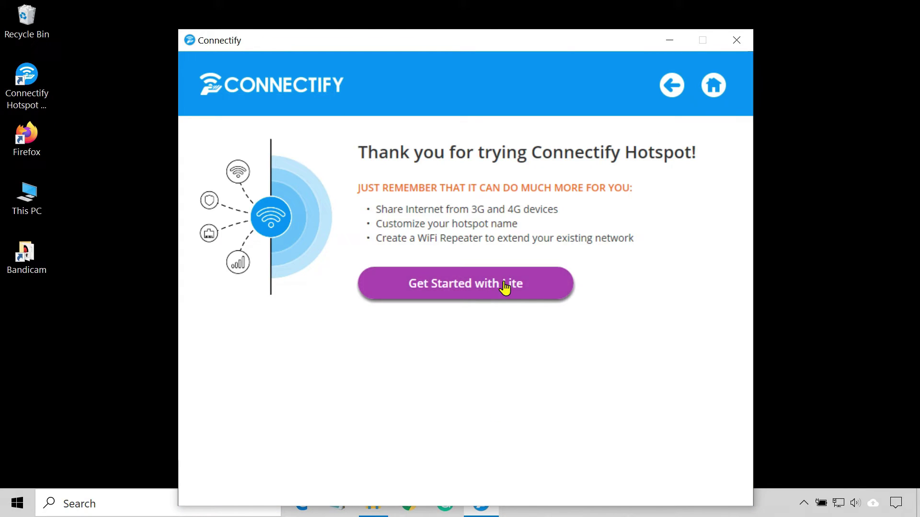
{"action": "left_click", "coordinate": [504, 286]}
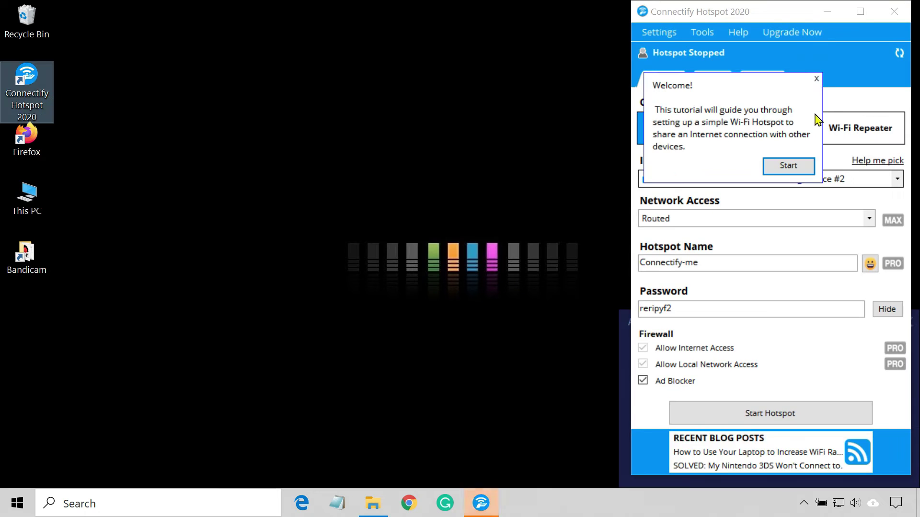
{"action": "left_click", "coordinate": [815, 79]}
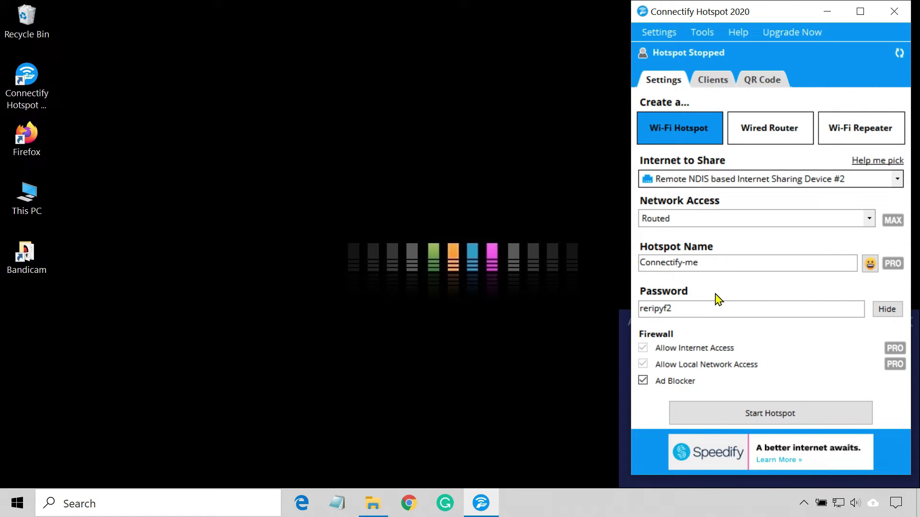
Replace the Wi-Fi hotspot password with a new 8-digit one and select the hotspot name
{"action": "left_click_drag", "start_coordinate": [712, 307], "coordinate": [628, 308]}
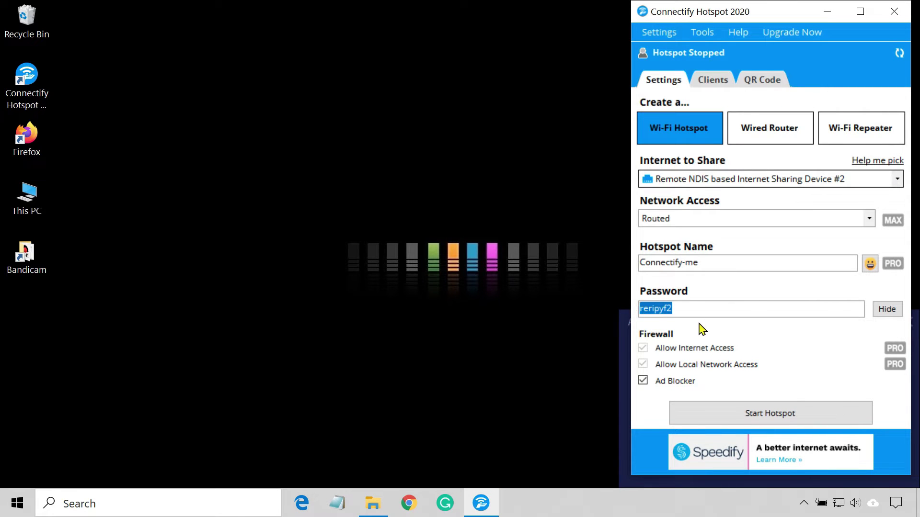
{"action": "type", "text": "12345678"}
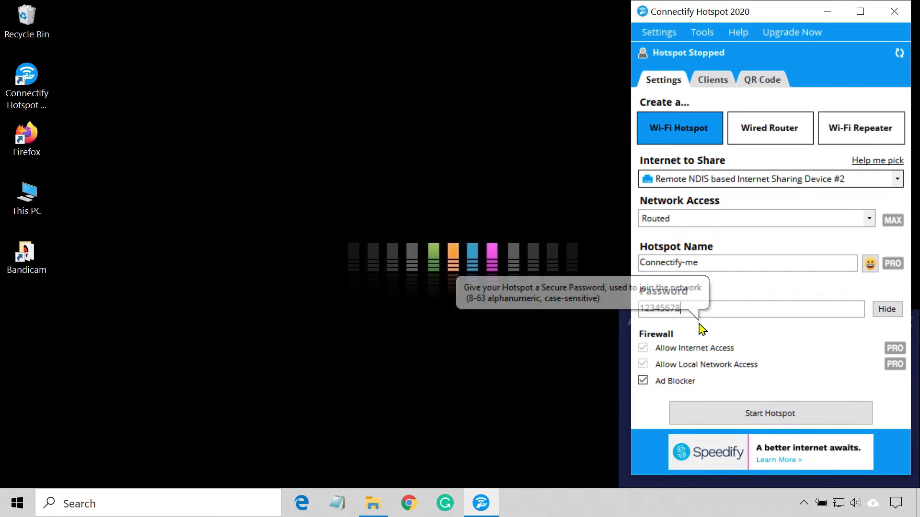
{"action": "left_click_drag", "start_coordinate": [715, 263], "coordinate": [685, 263]}
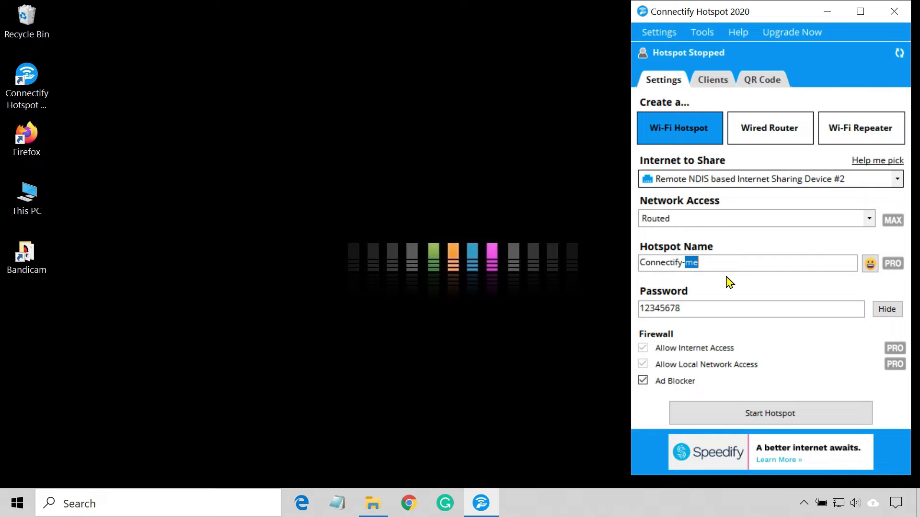
Start the Connectify Wi-Fi hotspot
{"action": "left_click", "coordinate": [809, 413]}
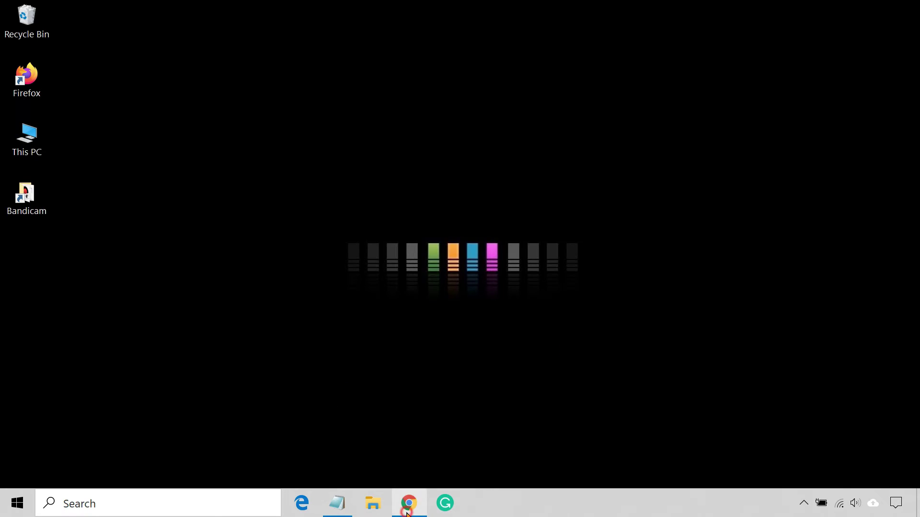
Download the Windows 7+ Tetrd server installer tetrd.windows_amd64.exe from tetrd.app/server through IDM
{"action": "left_click", "coordinate": [409, 503]}
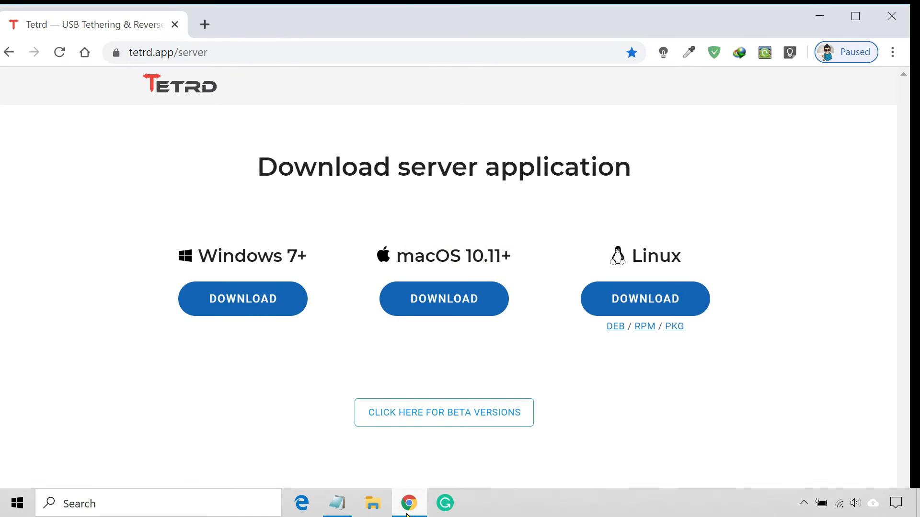
{"action": "left_click", "coordinate": [280, 309]}
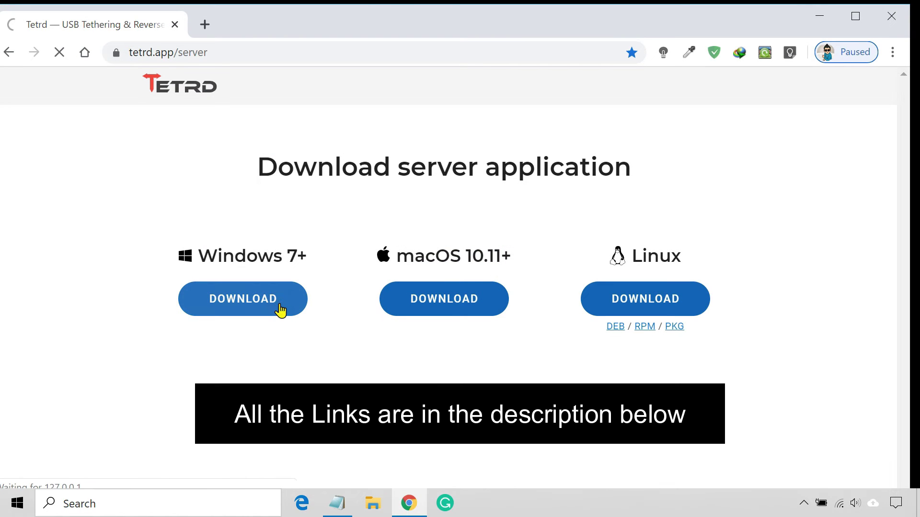
{"action": "left_click", "coordinate": [439, 318]}
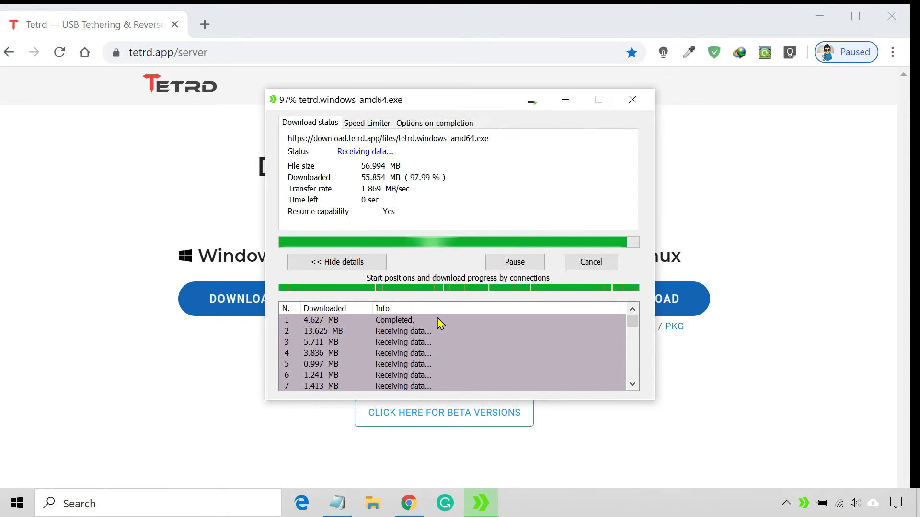
Close Chrome, install Tetrd from the downloaded installer, and finish with Run Tetrd unchecked
{"action": "left_click", "coordinate": [891, 16]}
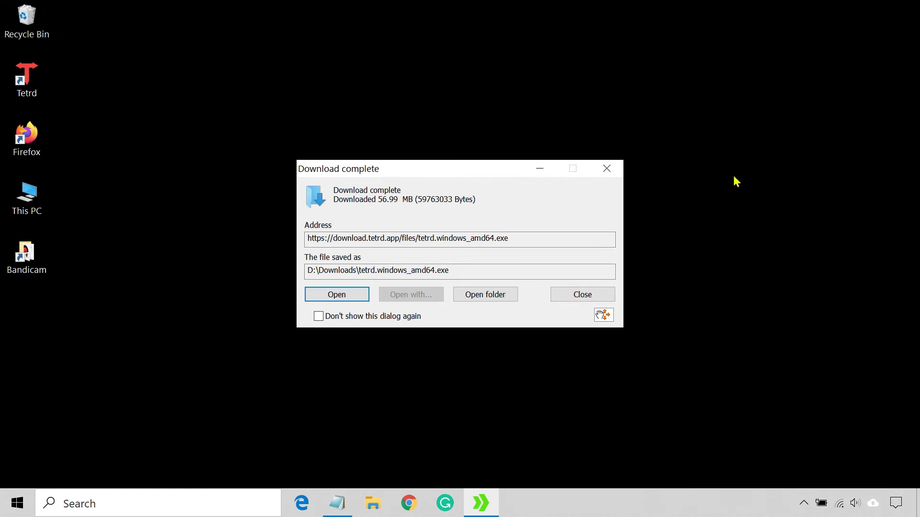
{"action": "left_click", "coordinate": [345, 298]}
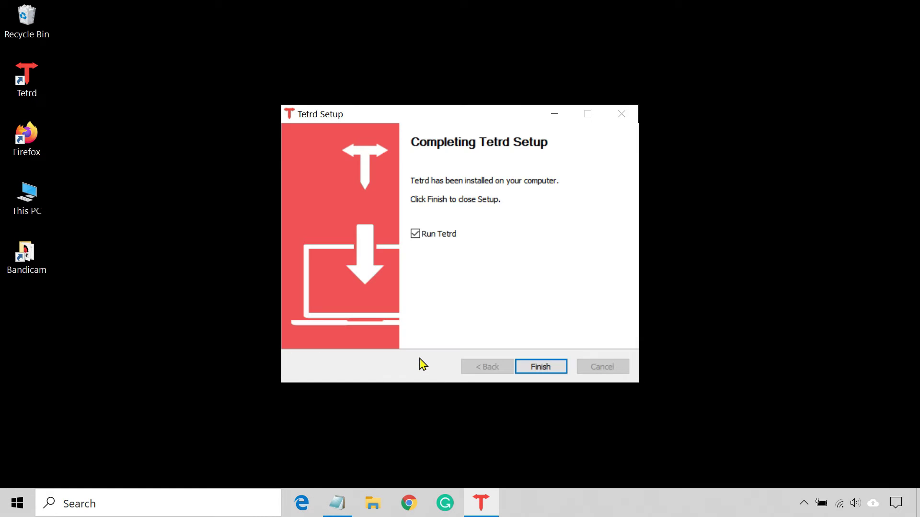
{"action": "left_click", "coordinate": [438, 233]}
{"action": "left_click", "coordinate": [532, 366]}
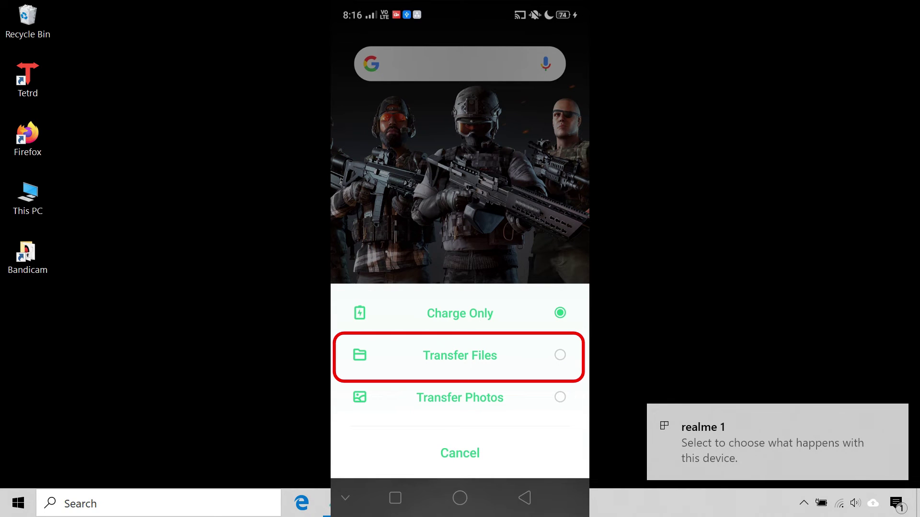
Enable USB Debugging under Settings > Additional Settings > Developer Options, then launch the Tetrd server on the PC
{"action": "left_click", "coordinate": [460, 355]}
{"action": "left_click", "coordinate": [488, 453]}
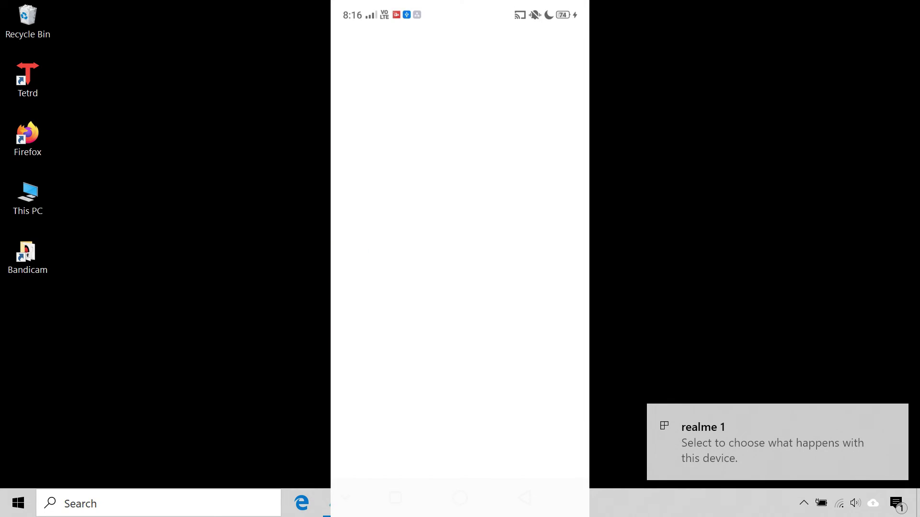
{"action": "scroll", "coordinate": [460, 259], "scroll_direction": "down", "scroll_amount": 10}
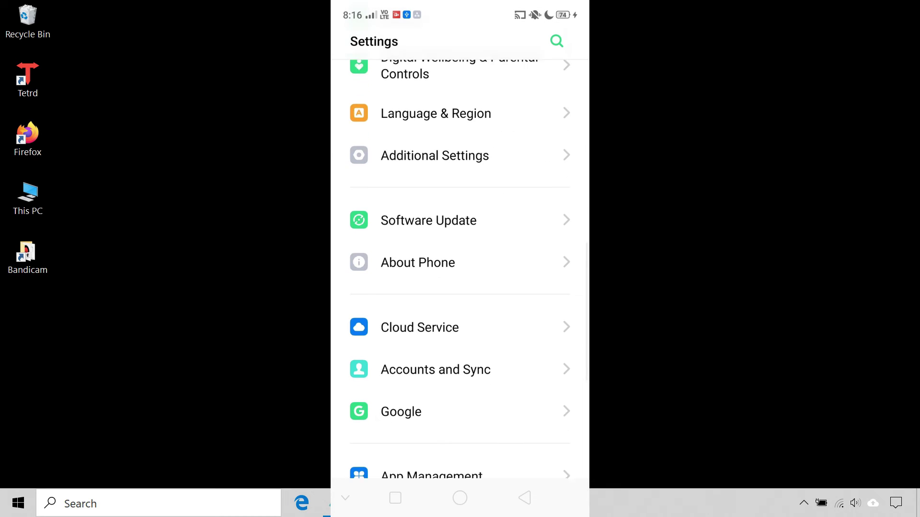
{"action": "left_click", "coordinate": [435, 126]}
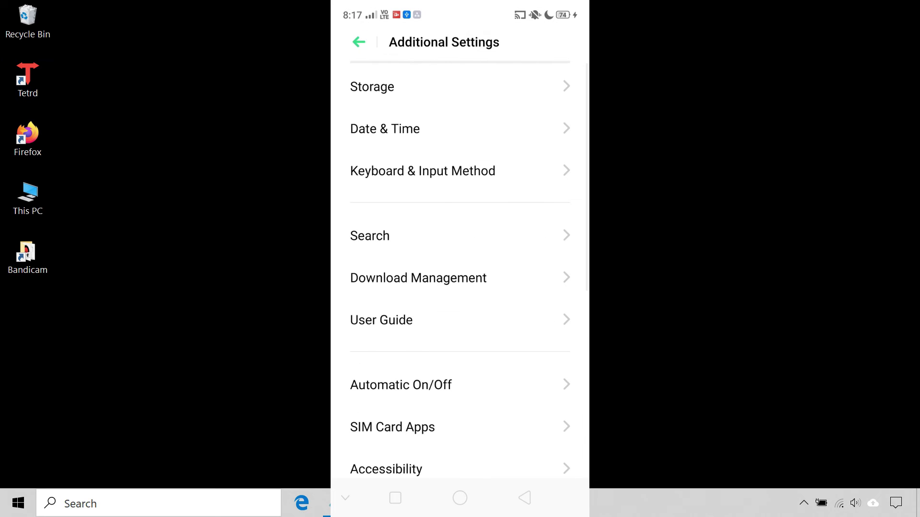
{"action": "scroll", "coordinate": [460, 259], "scroll_direction": "down", "scroll_amount": 5}
{"action": "left_click", "coordinate": [404, 207]}
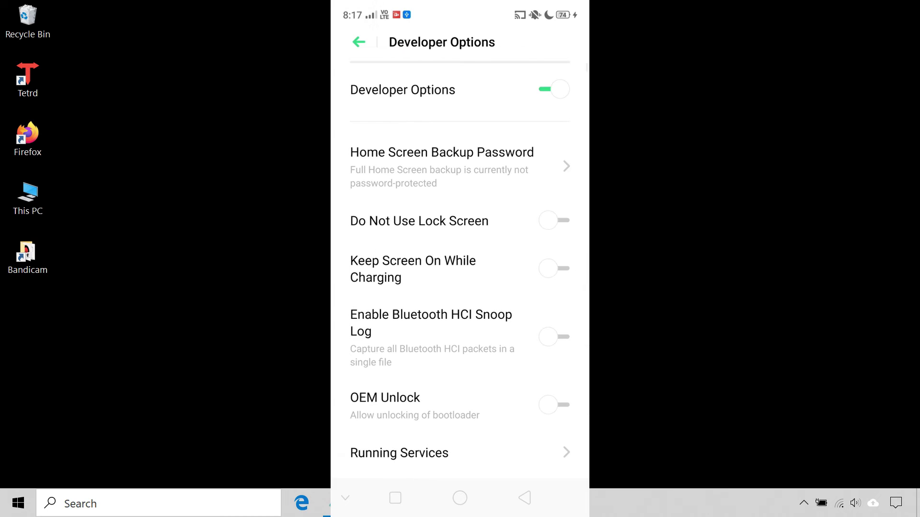
{"action": "scroll", "coordinate": [460, 259], "scroll_direction": "down", "scroll_amount": 8}
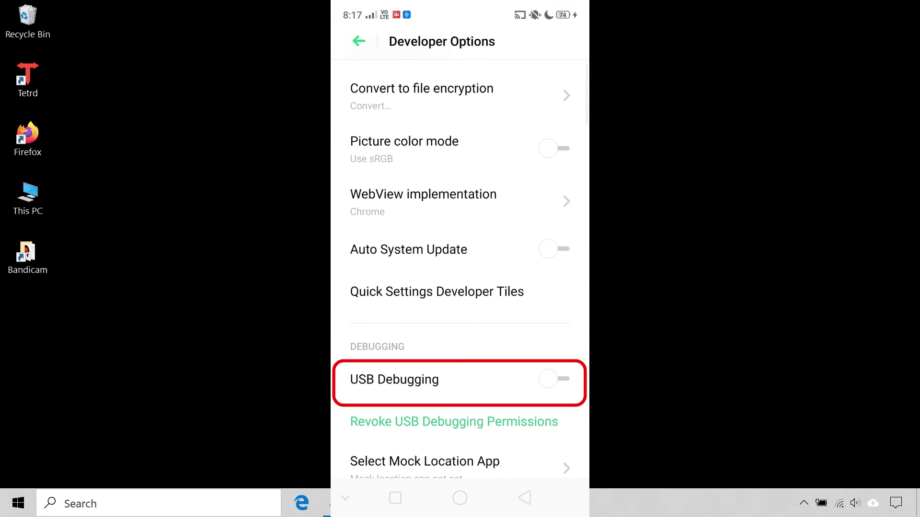
{"action": "left_click", "coordinate": [555, 379]}
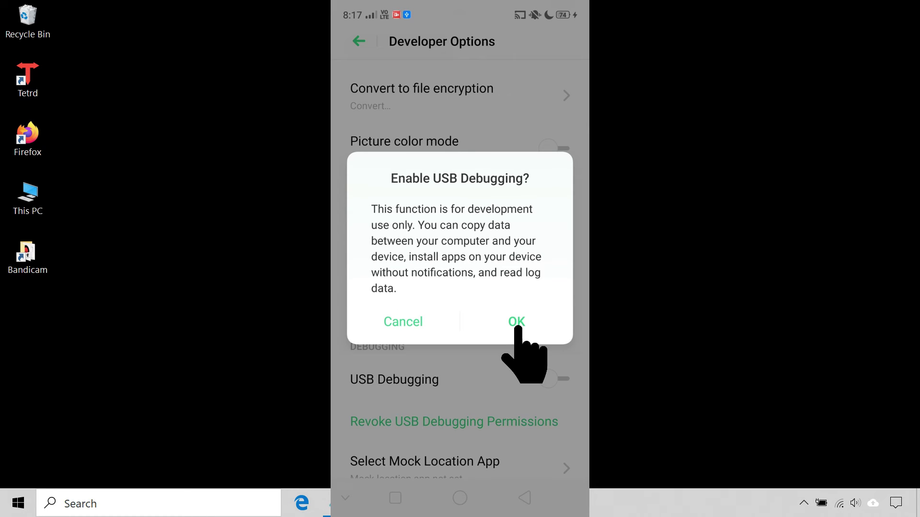
{"action": "left_click", "coordinate": [514, 320]}
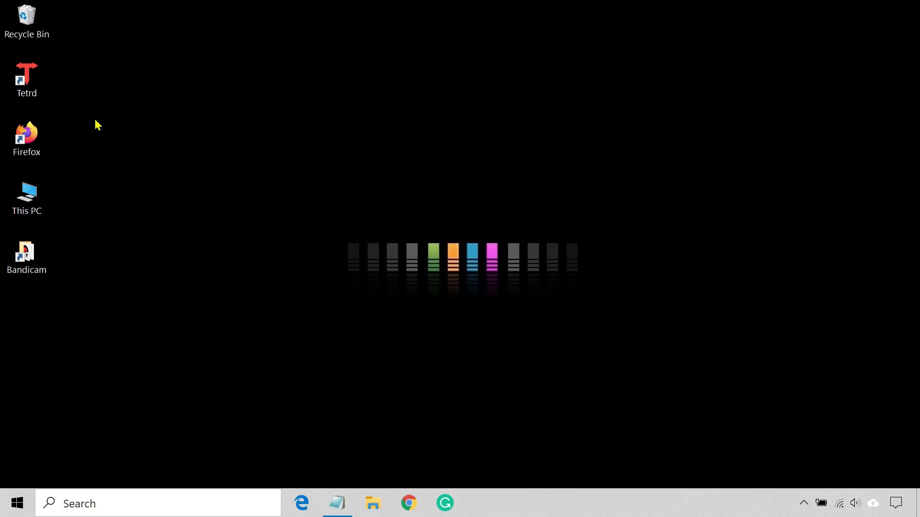
{"action": "double_click", "coordinate": [35, 79]}
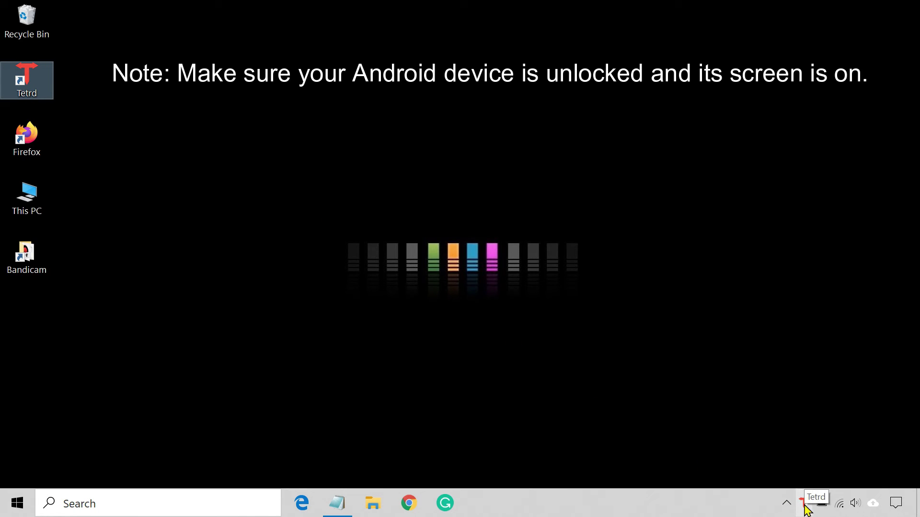
{"action": "left_click", "coordinate": [786, 504]}
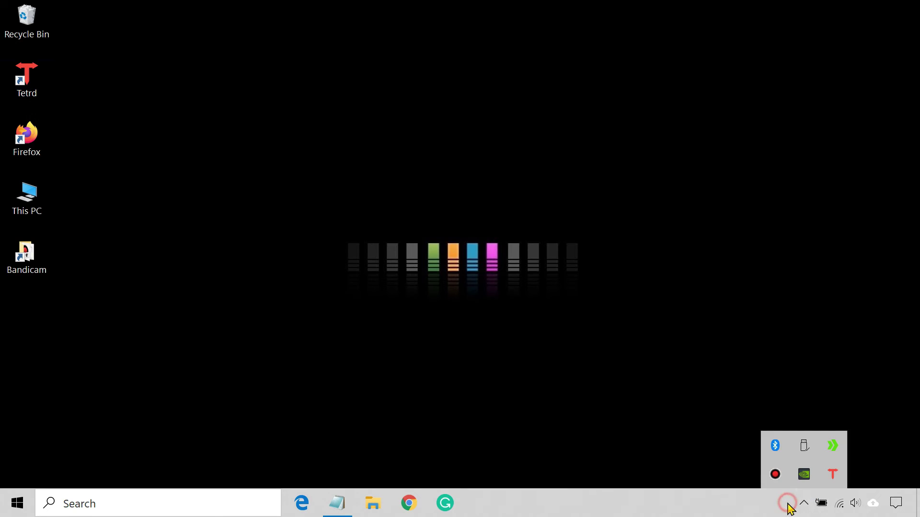
Activate Tetrd from the notification area to reverse-tether the phone over USB
{"action": "left_click", "coordinate": [841, 477]}
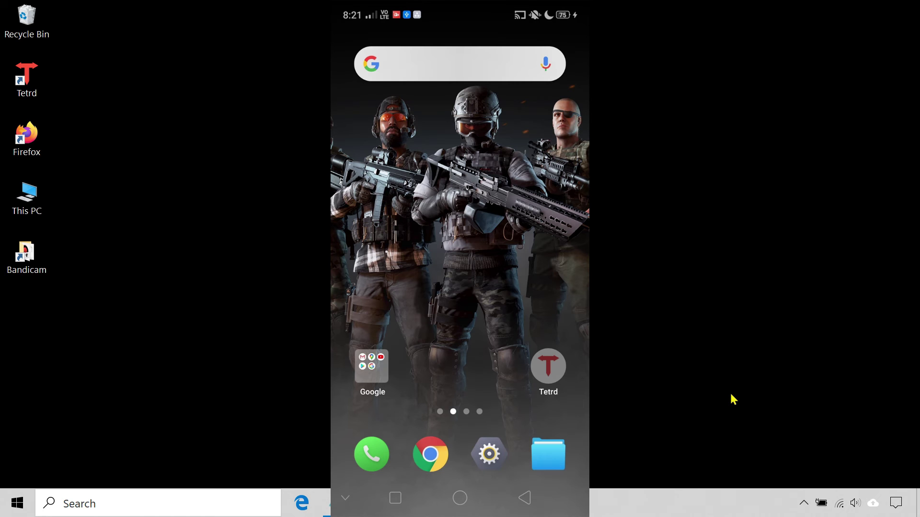